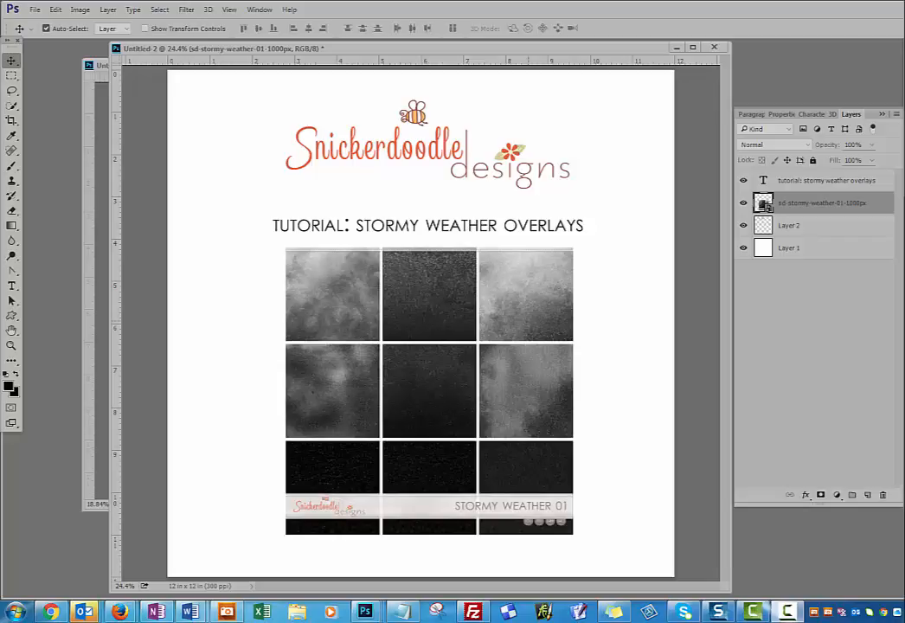
Copy the sd-stormy-weather-overlay3 layer into the pine tree photo document, centred over the Photo layer, and minimize the other document windows.
left_click(678, 46)
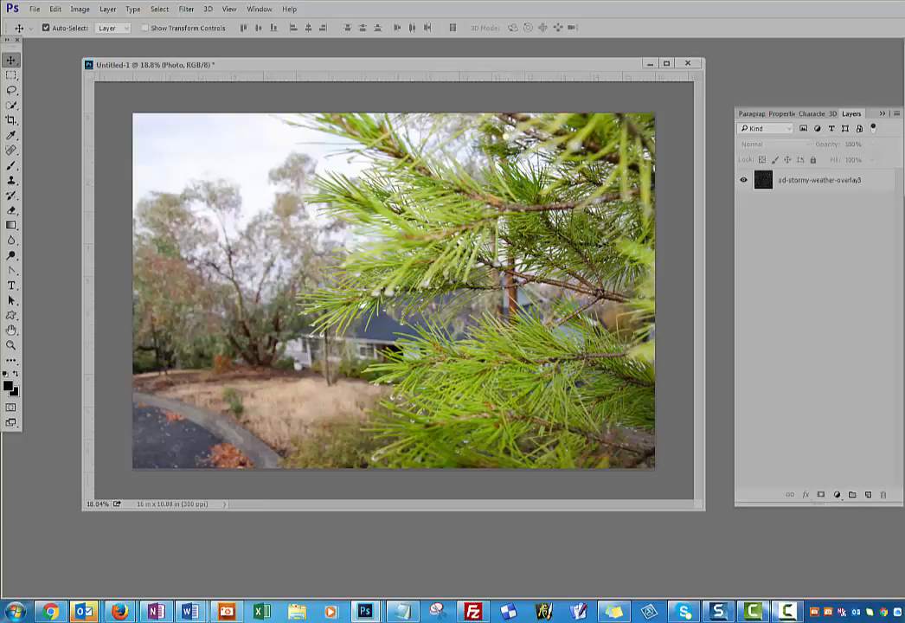
left_click_drag(904, 484, 448, 114)
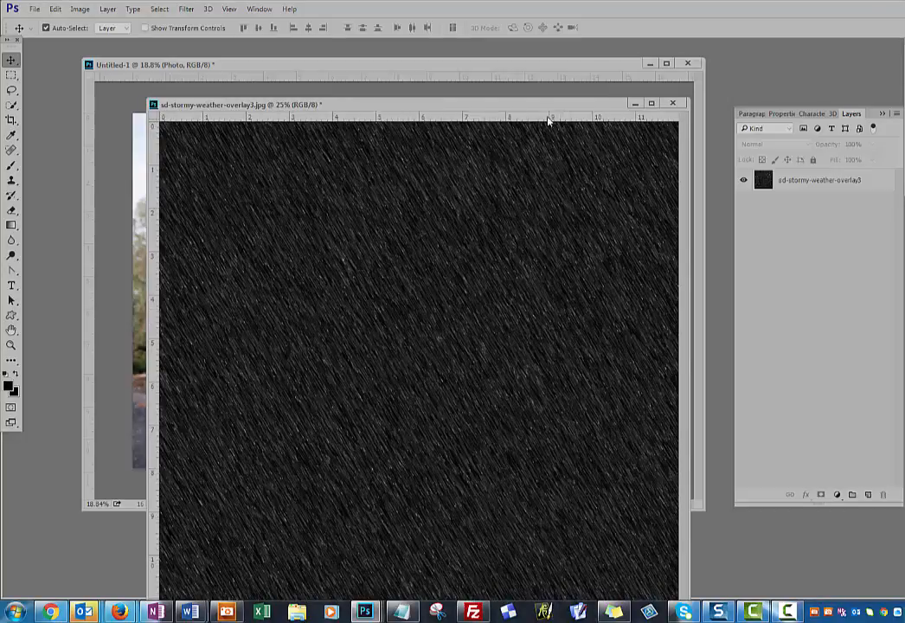
left_click_drag(548, 121, 643, 404)
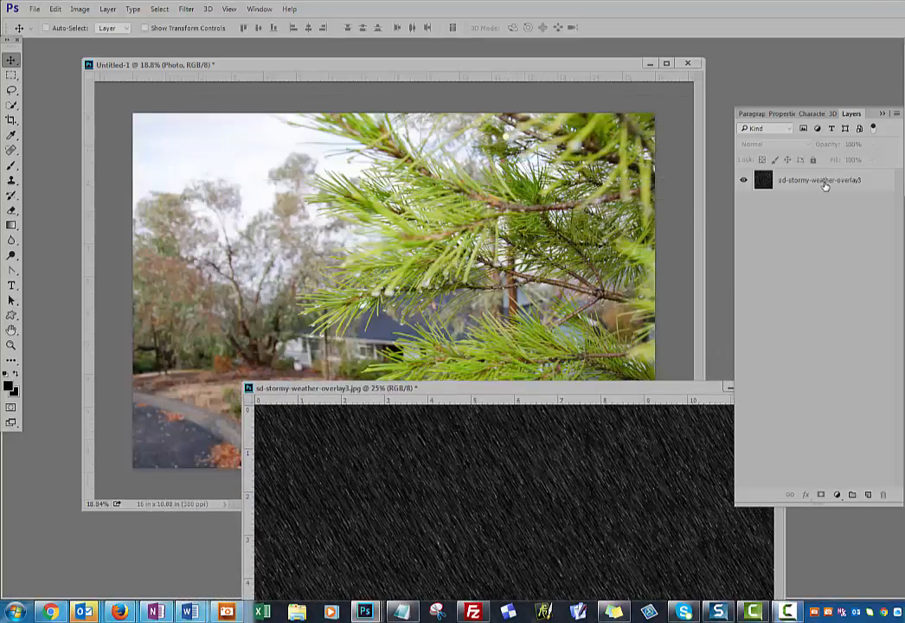
left_click_drag(825, 185, 376, 212)
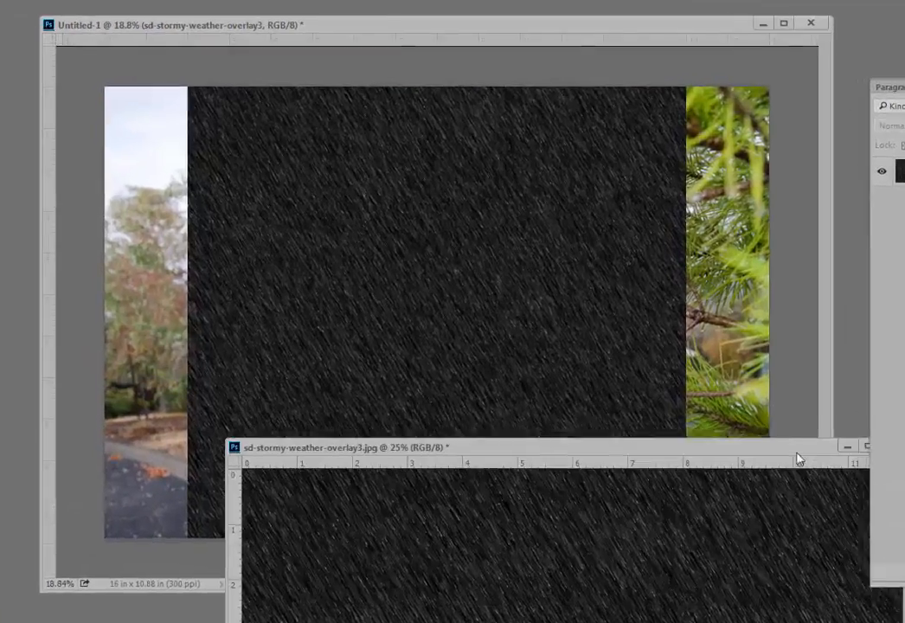
left_click(847, 446)
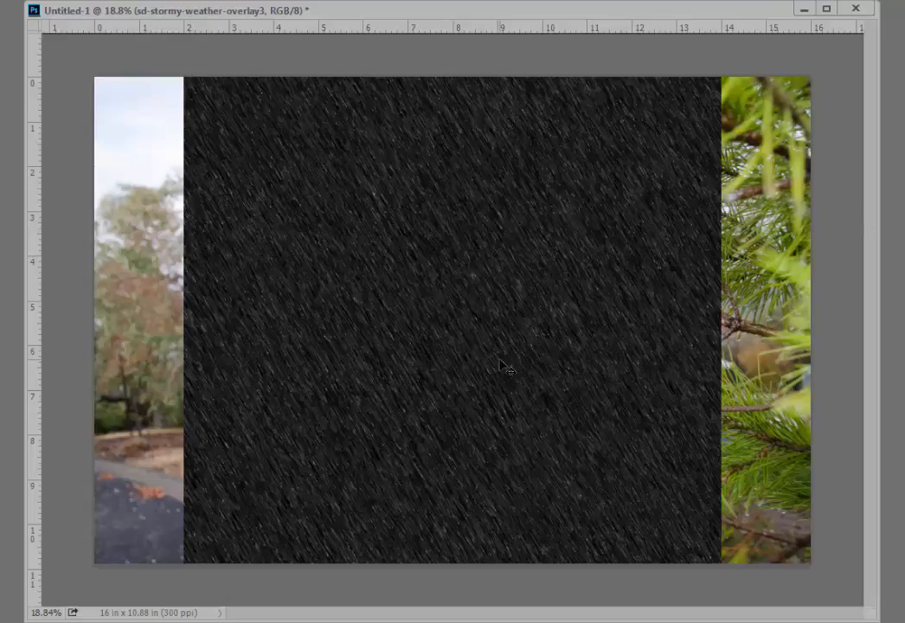
Stretch the rain overlay horizontally on both sides so it spans the full width of the photo.
key("ctrl+t")
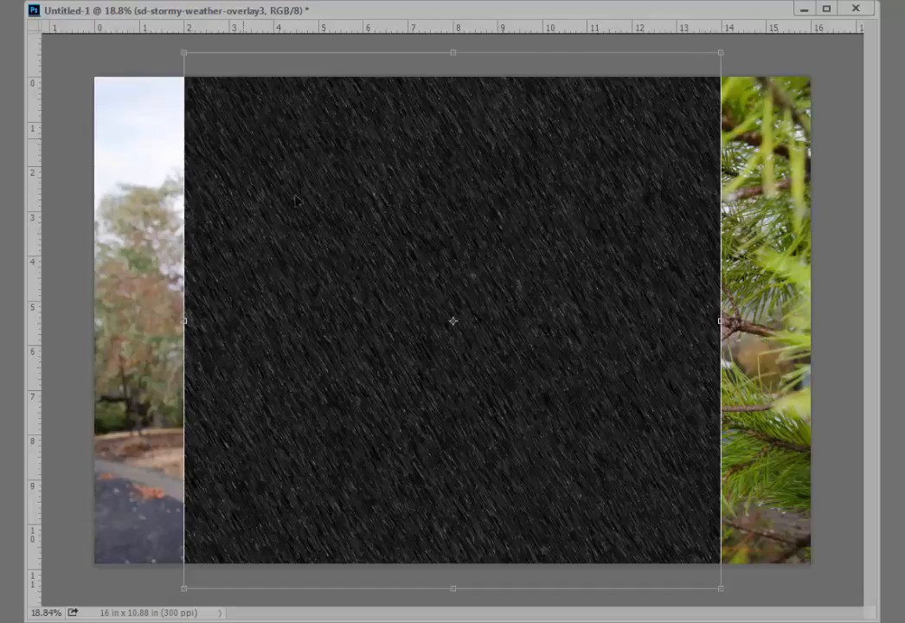
left_click_drag(721, 321, 809, 321)
left_click_drag(185, 321, 95, 321)
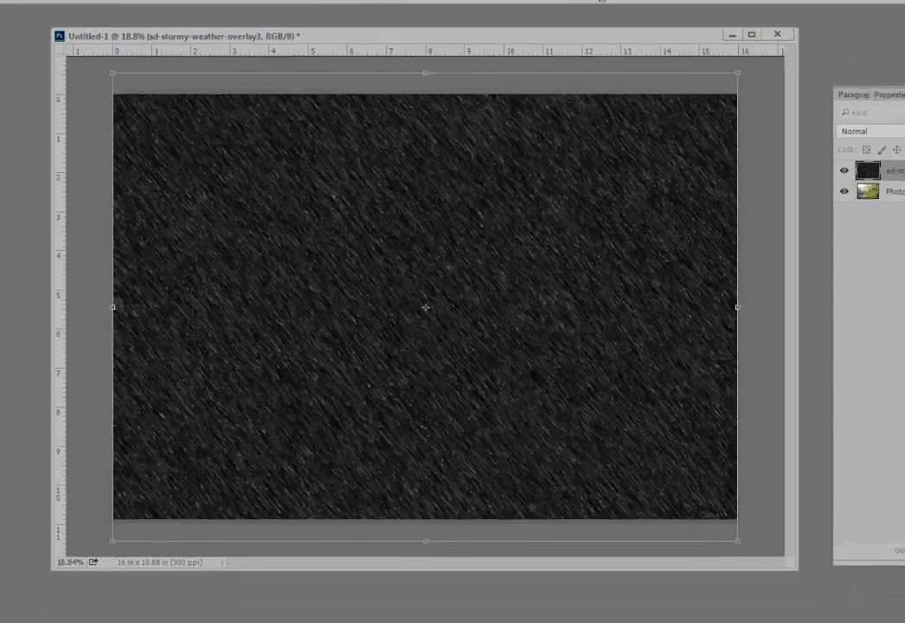
key("Return")
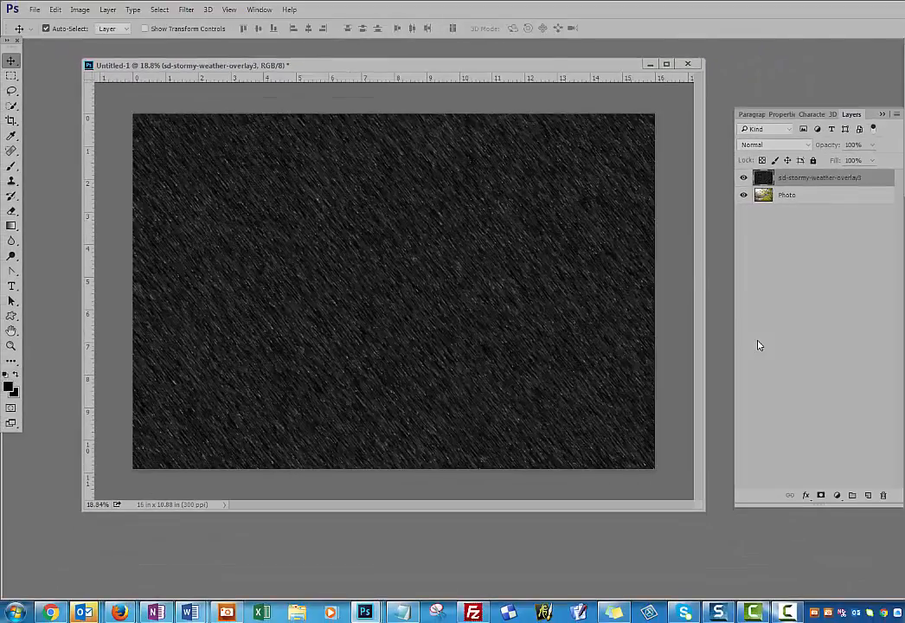
Set the rain overlay layer's blend mode to Screen and enlarge the photo's document window.
left_click(809, 149)
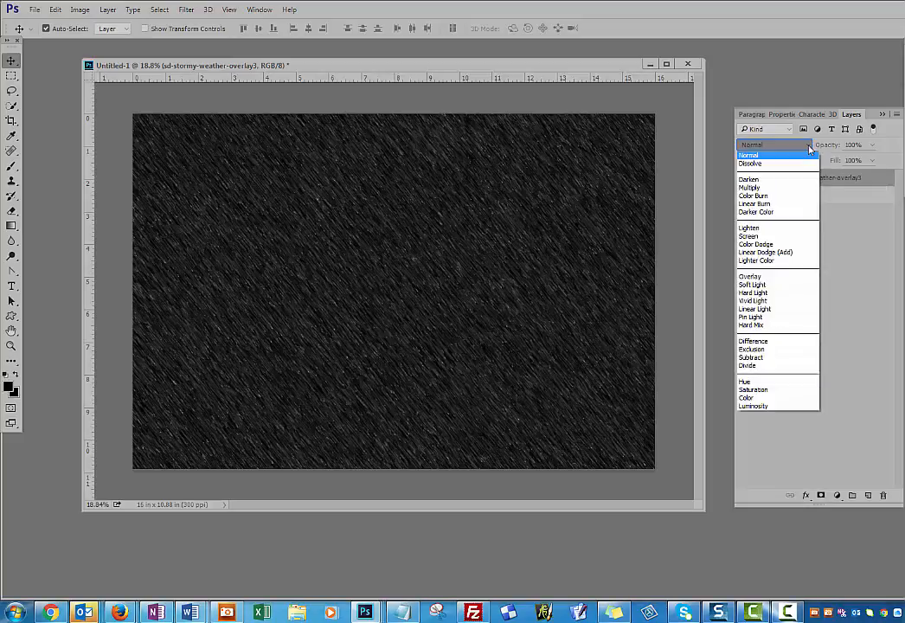
left_click(771, 237)
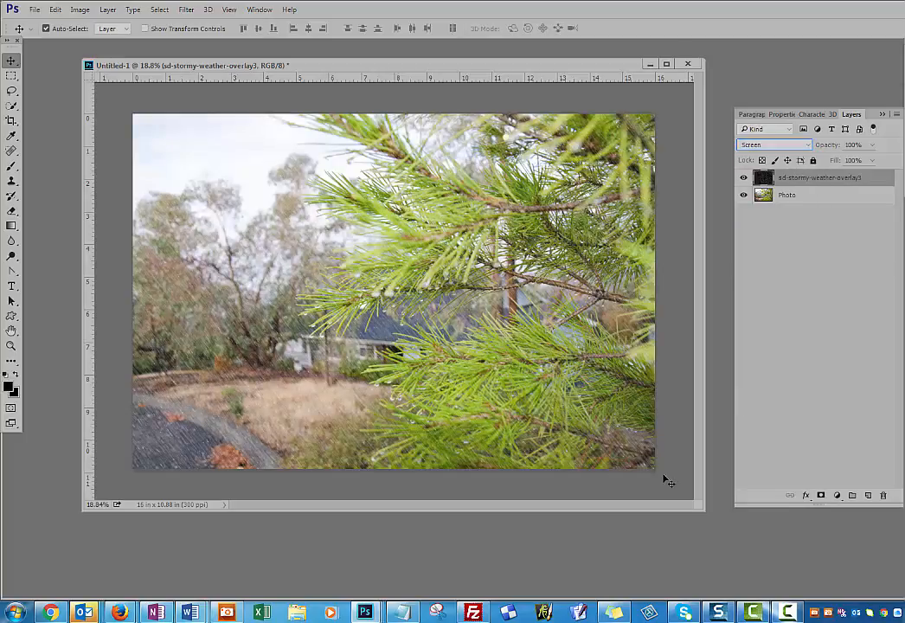
left_click_drag(705, 511, 732, 543)
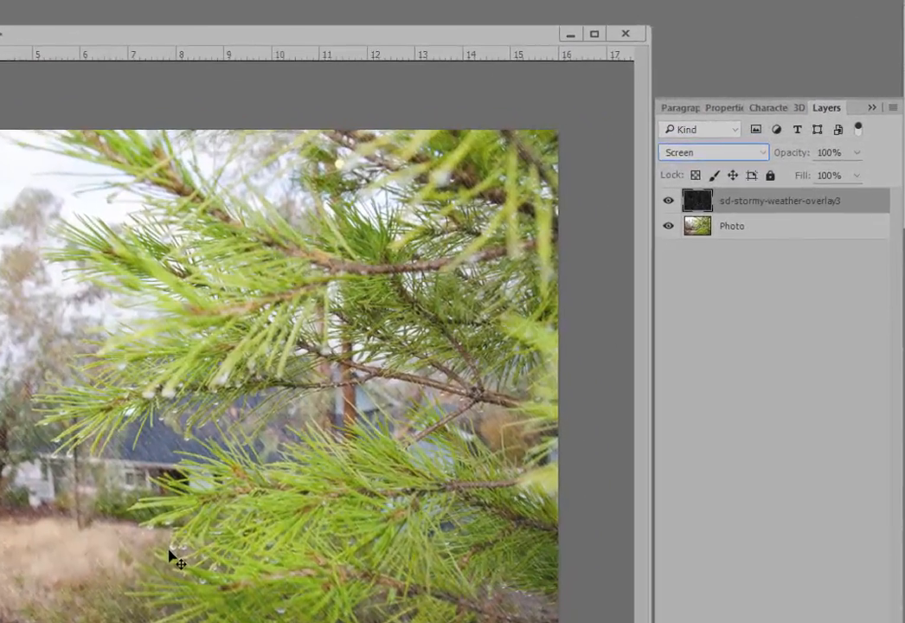
Examine the blended rain streaks up close around the pine needles and the house roof.
key("ctrl+plus")
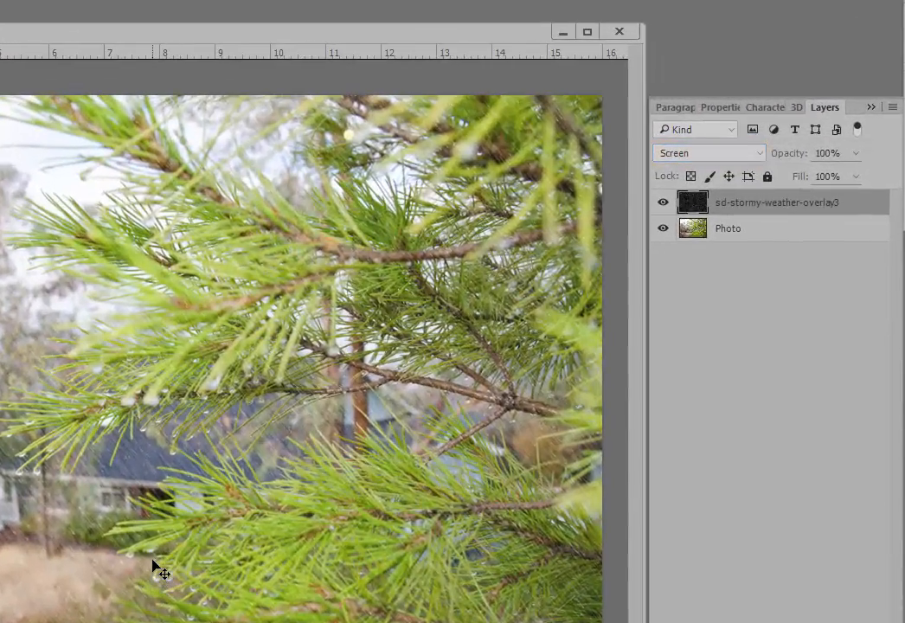
key("ctrl+plus")
scroll(153, 562, "down", 2)
scroll(152, 563, "up", 1)
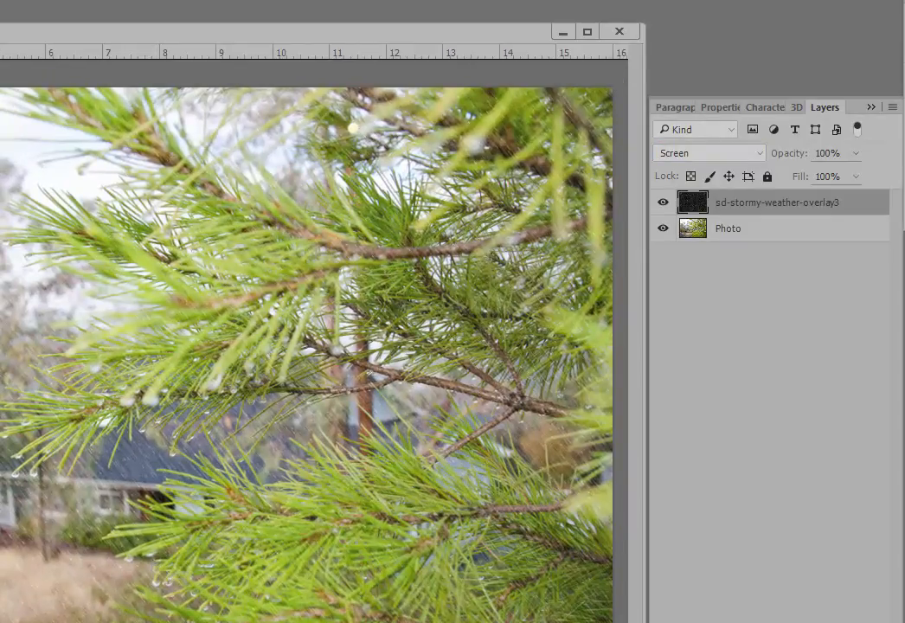
key("ctrl+plus")
key("ctrl+plus")
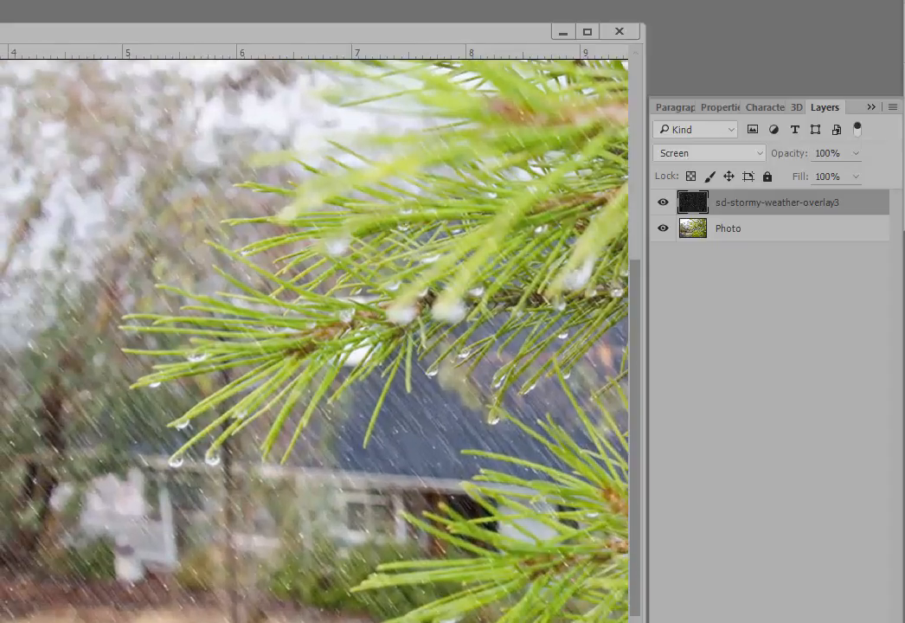
key("ctrl+minus")
key("ctrl+minus")
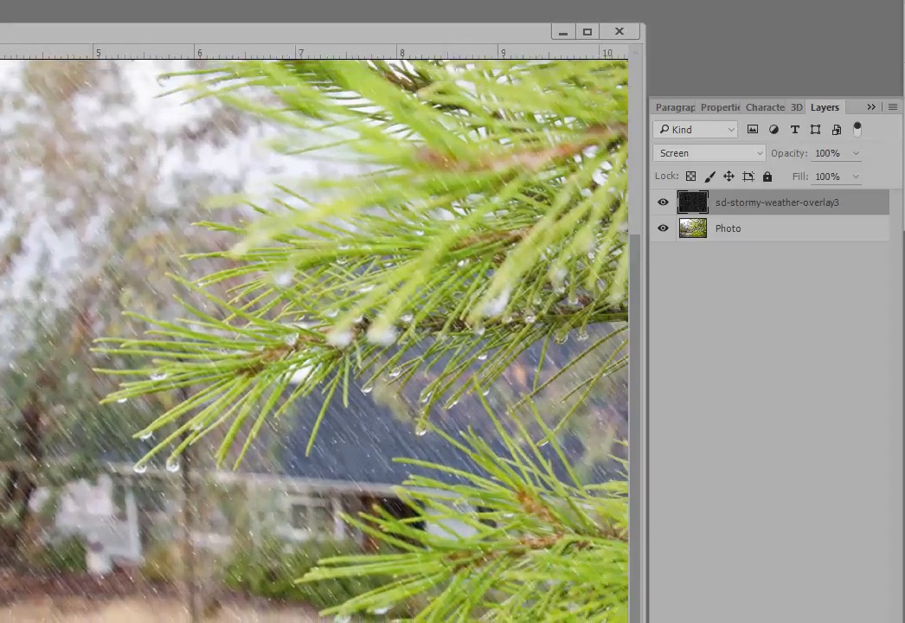
key("ctrl+minus")
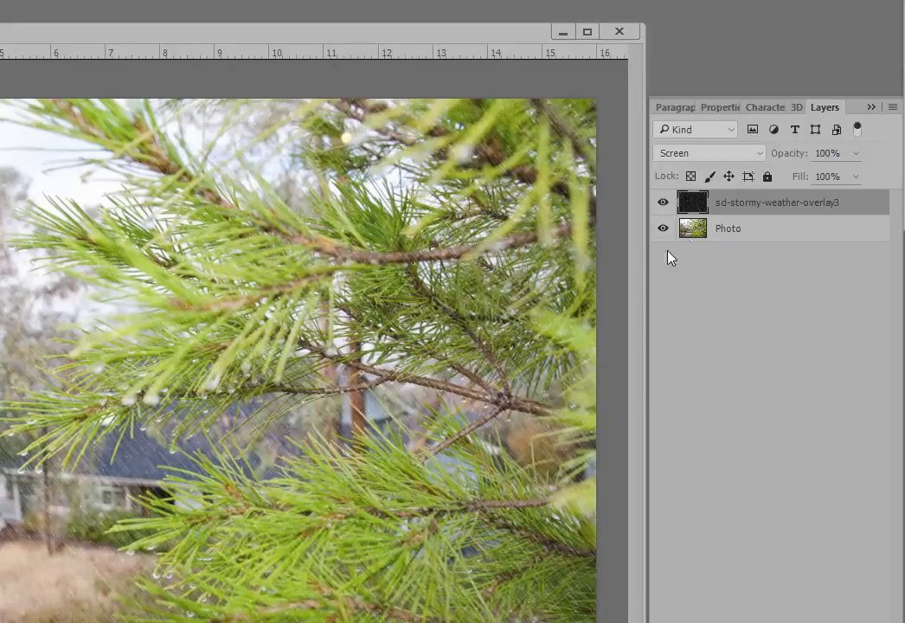
key("ctrl+minus")
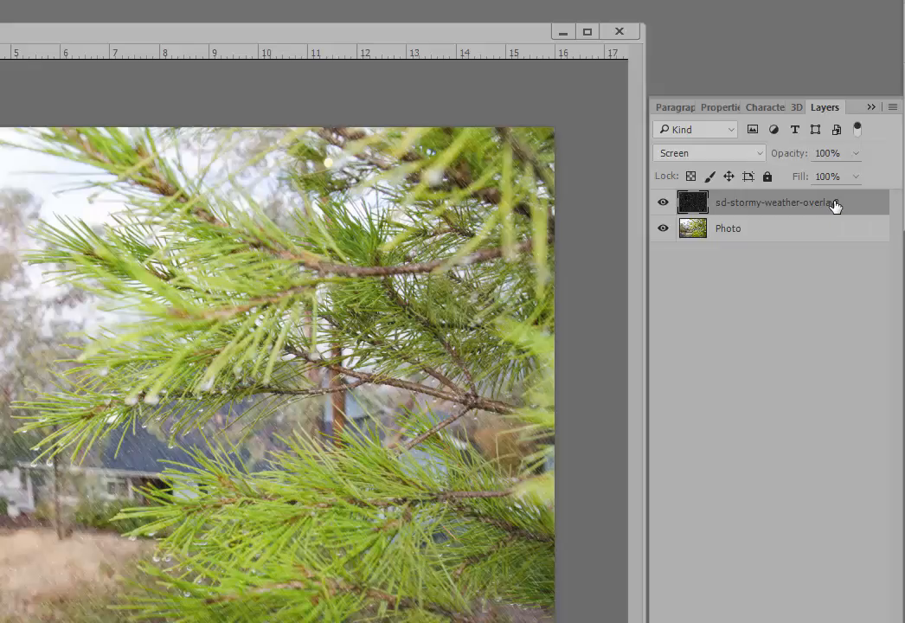
Rotate the rain overlay about 12.8° clockwise, scale it to about 124% width and 139% height, and reposition it to cover the photo.
key("ctrl+t")
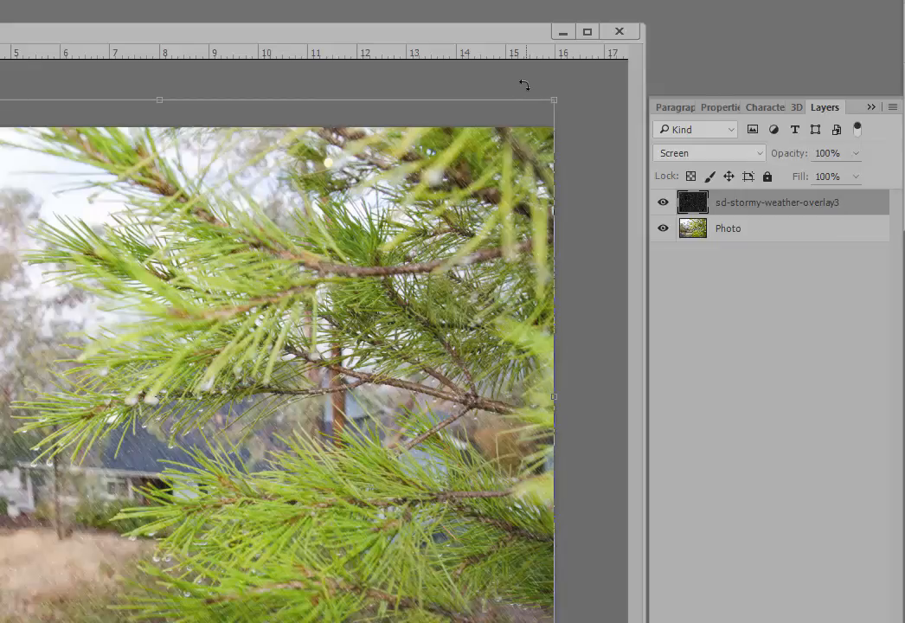
left_click_drag(586, 84, 623, 195)
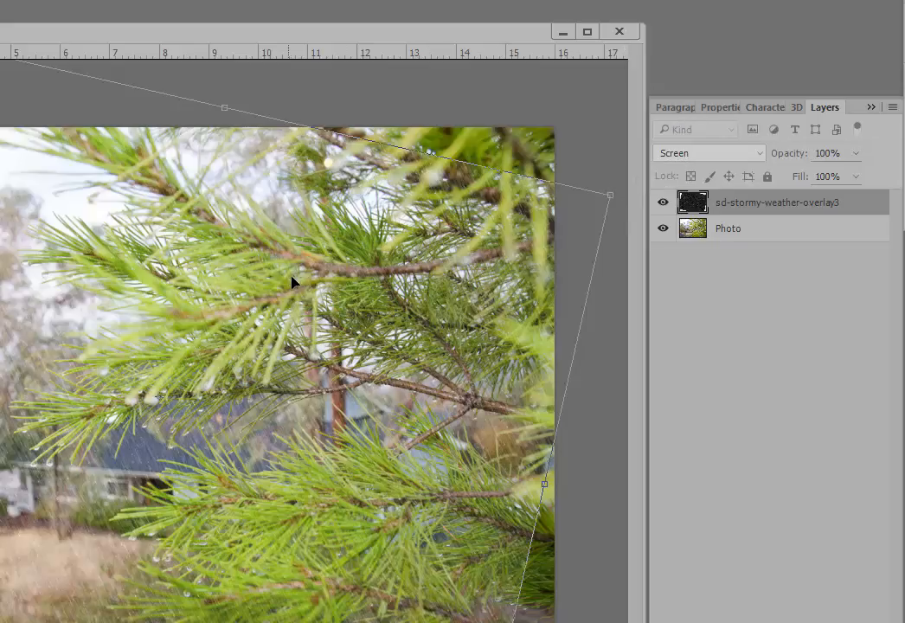
scroll(292, 270, "down", 1)
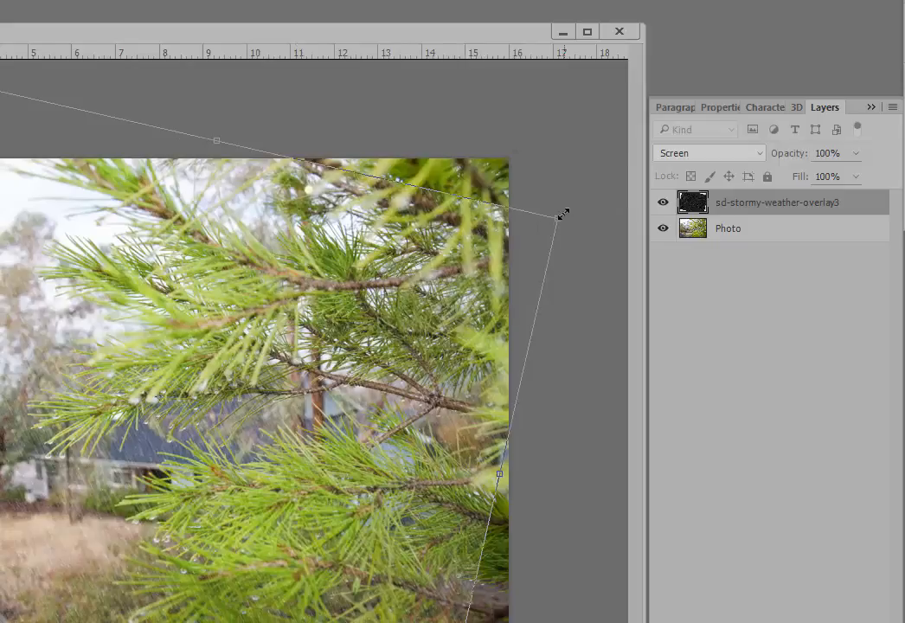
left_click_drag(563, 210, 628, 132)
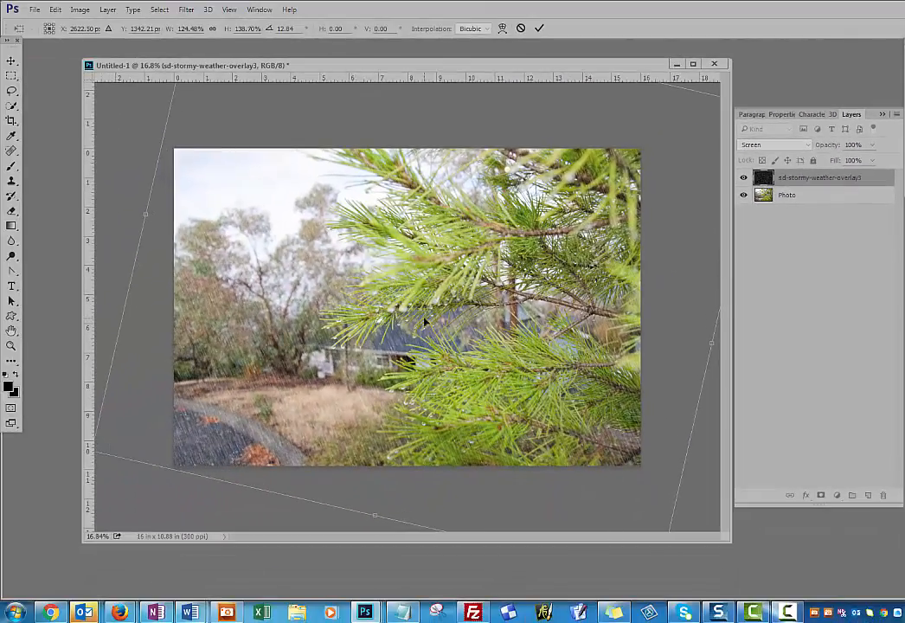
left_click_drag(425, 322, 403, 338)
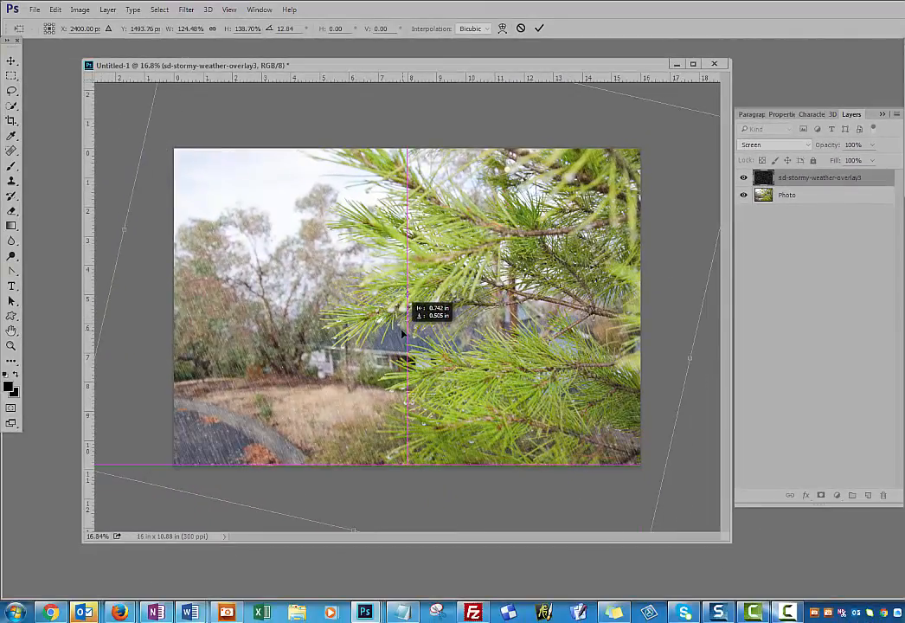
left_click(540, 30)
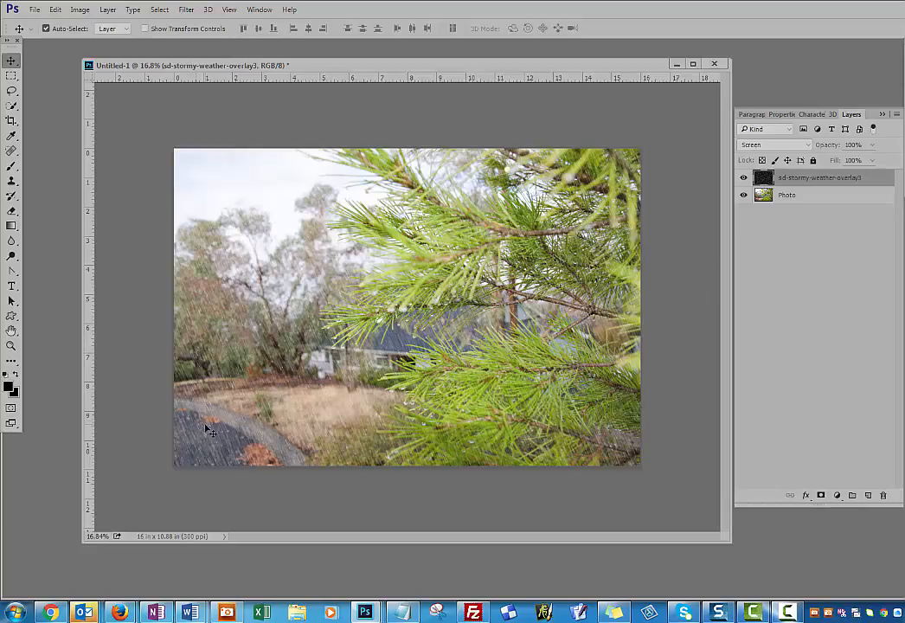
Add a Levels adjustment layer above the rain overlay and clip it to that overlay layer.
key("ctrl+plus")
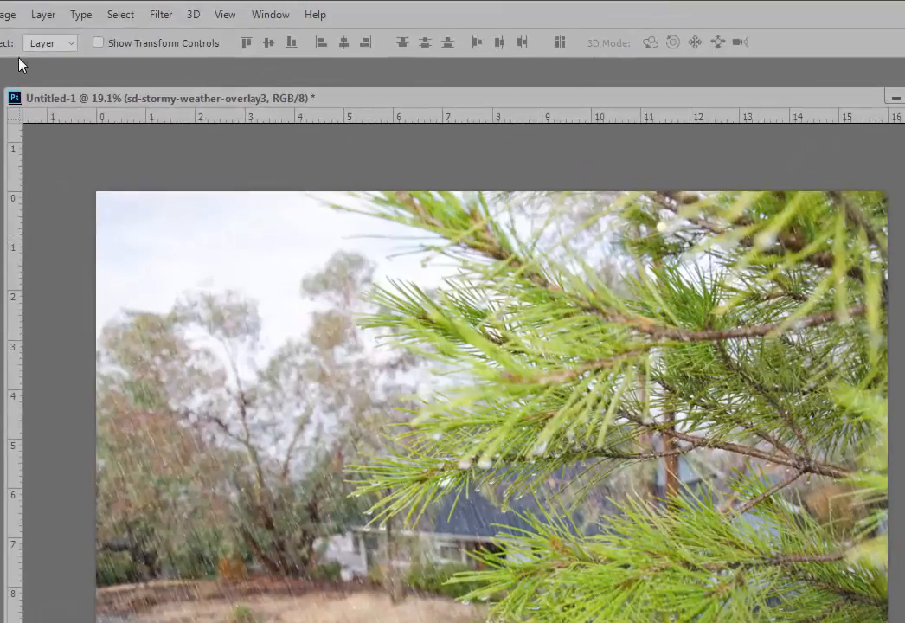
left_click(4, 16)
mouse_move(44, 58)
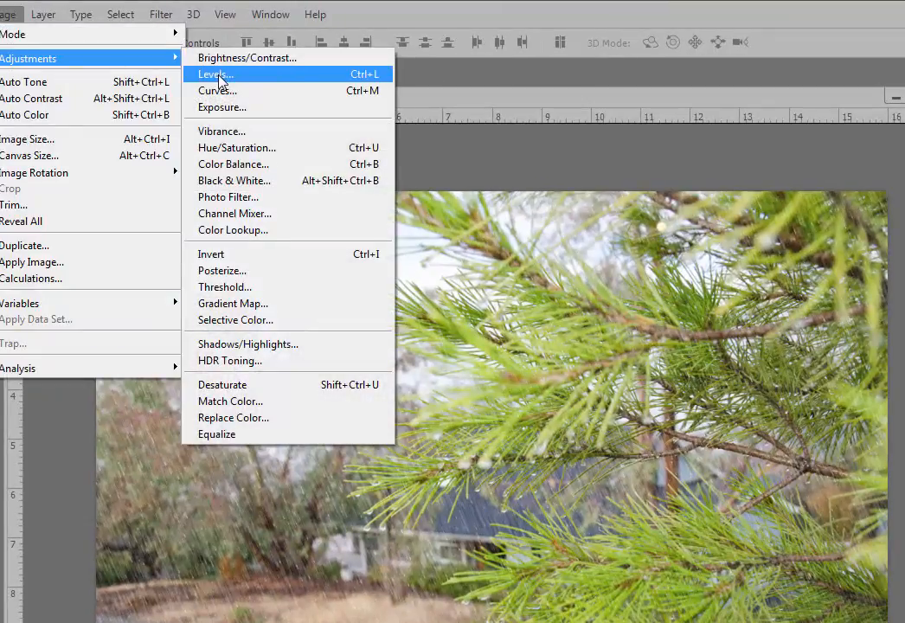
left_click(219, 76)
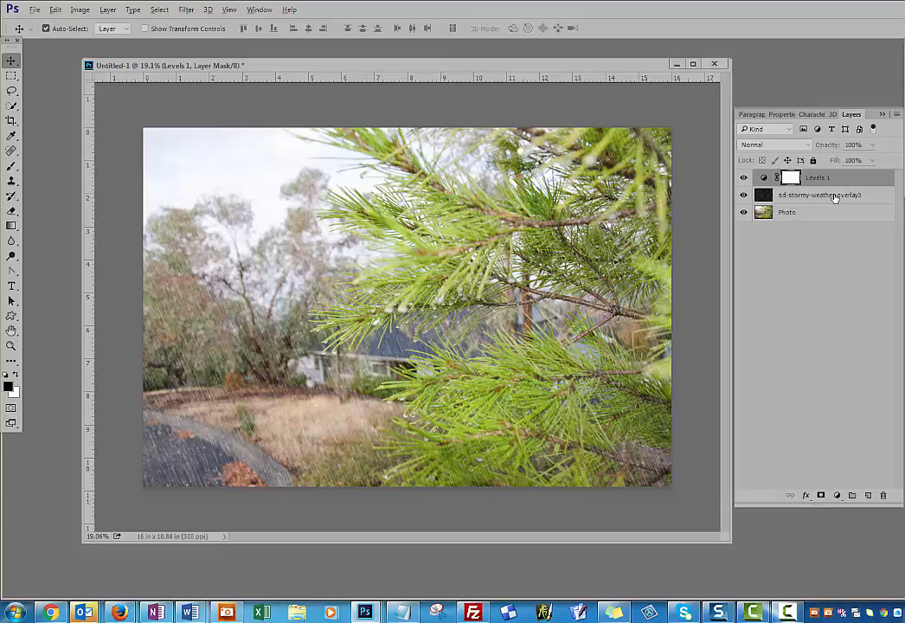
left_click_drag(835, 198, 838, 184)
left_click(836, 185, "alt")
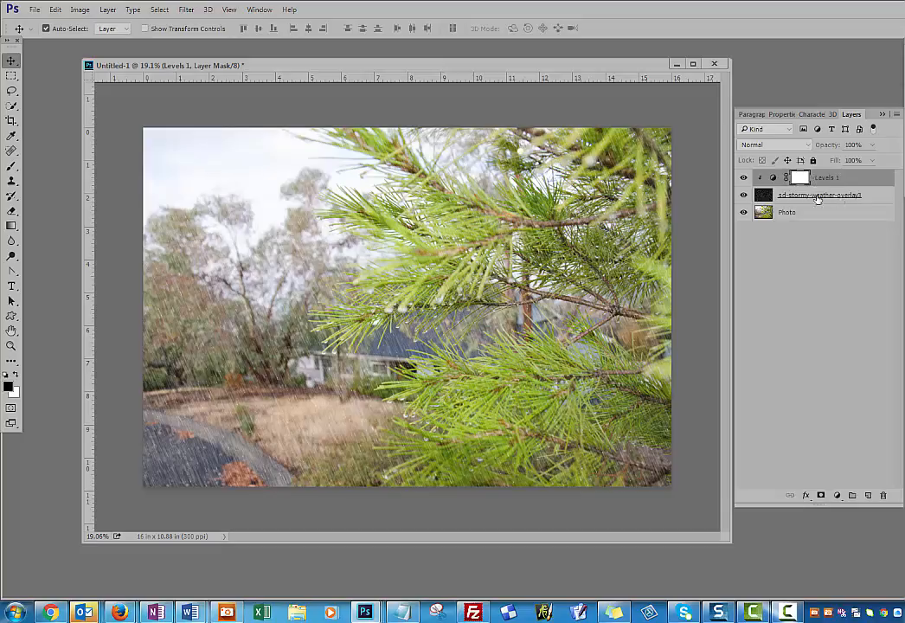
Raise the shadow input level of the clipped Levels adjustment to about 23.
double_click(772, 181)
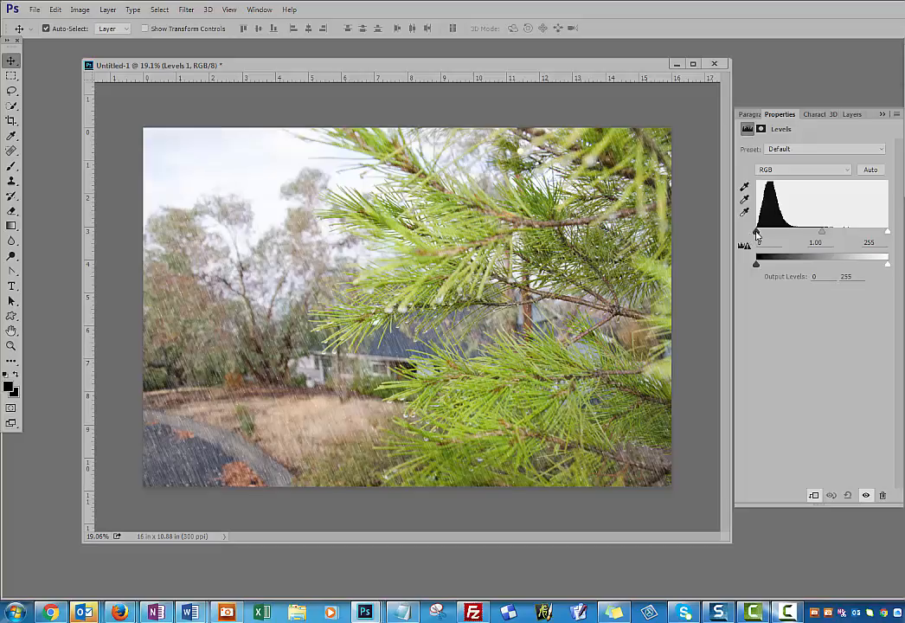
left_click_drag(757, 235, 771, 236)
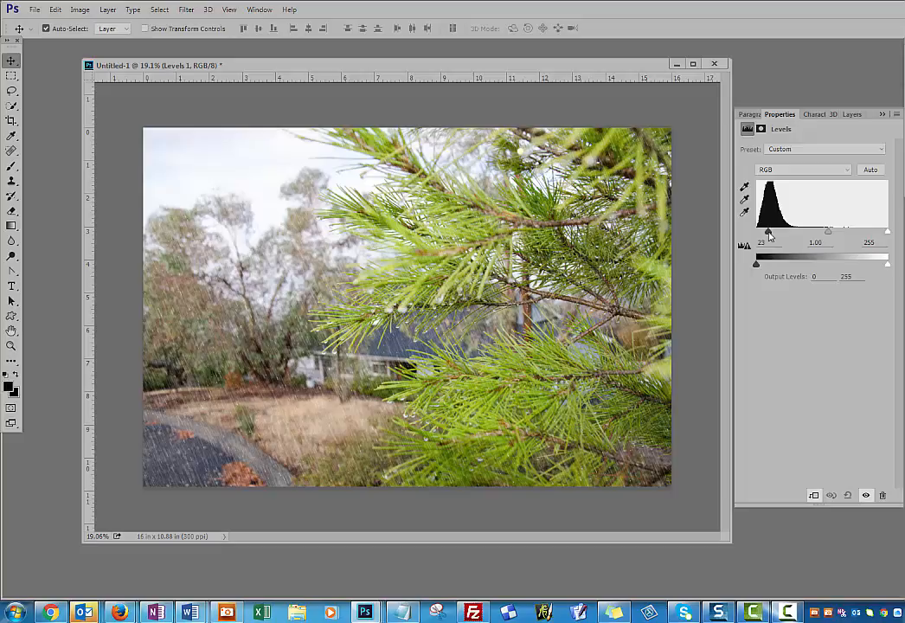
mouse_move(769, 236)
left_mouse_down()
mouse_move(789, 240)
mouse_move(768, 243)
left_mouse_up()
left_click(853, 114)
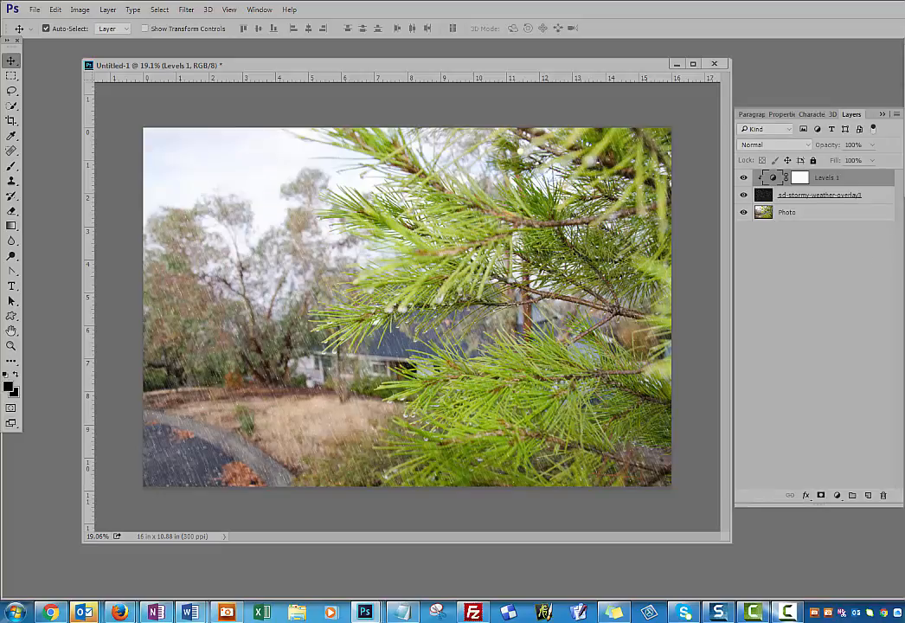
Lower the opacity of the sd-stormy-weather-overlay3 layer to 80%.
left_click(875, 198)
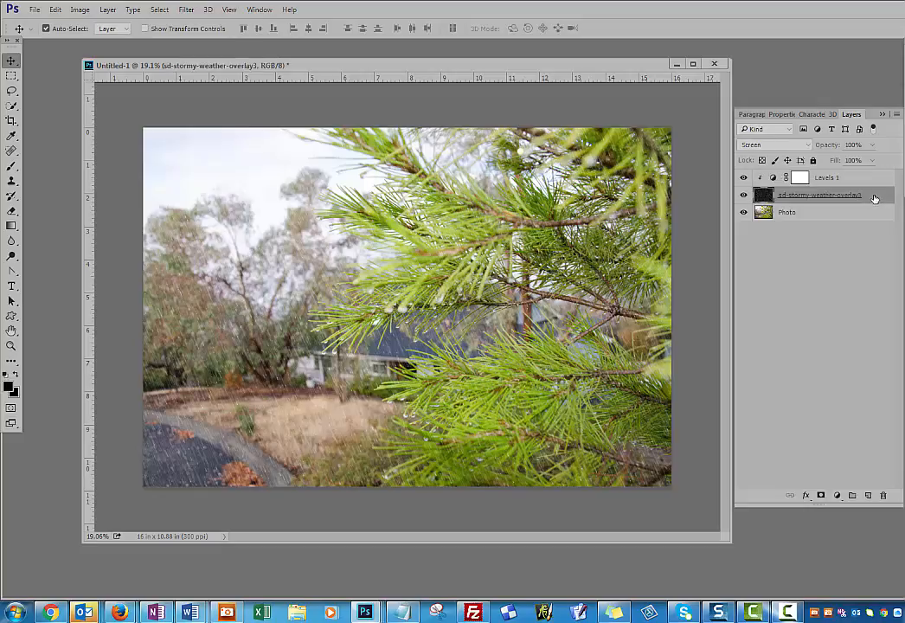
left_click(873, 144)
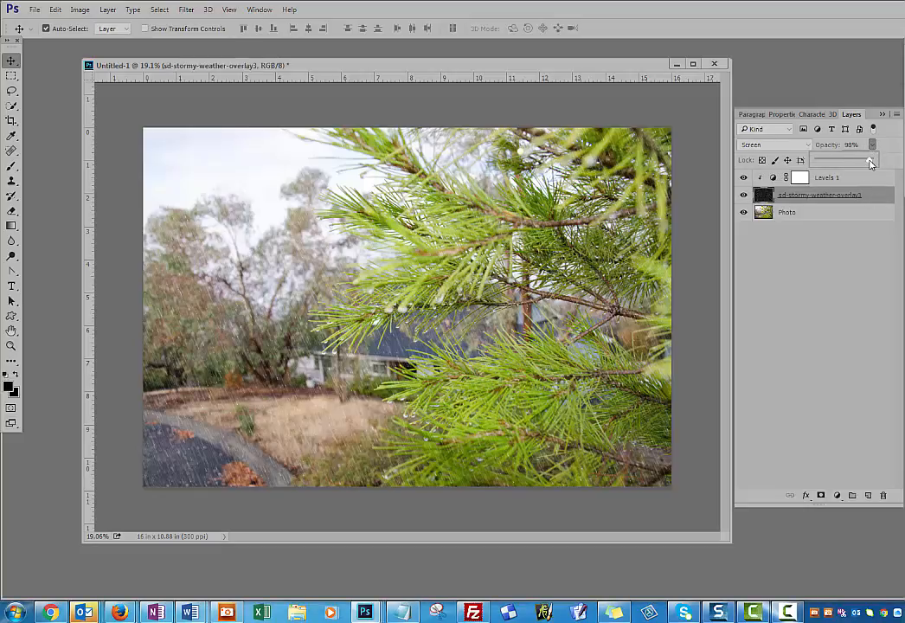
left_click_drag(873, 161, 862, 166)
Apply the Blur More filter to the rain overlay layer and check the softened rain on the whole photo.
left_click(186, 10)
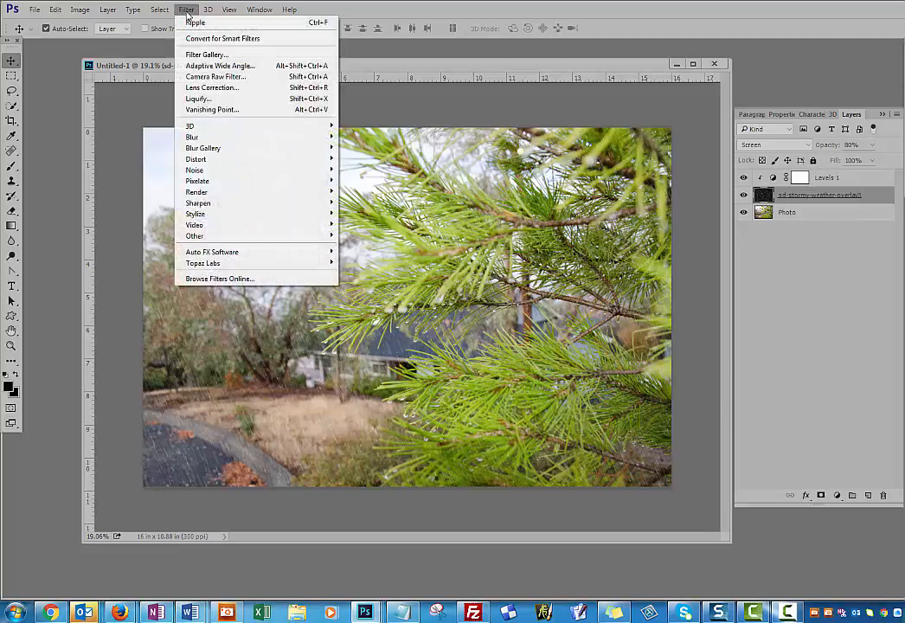
mouse_move(196, 139)
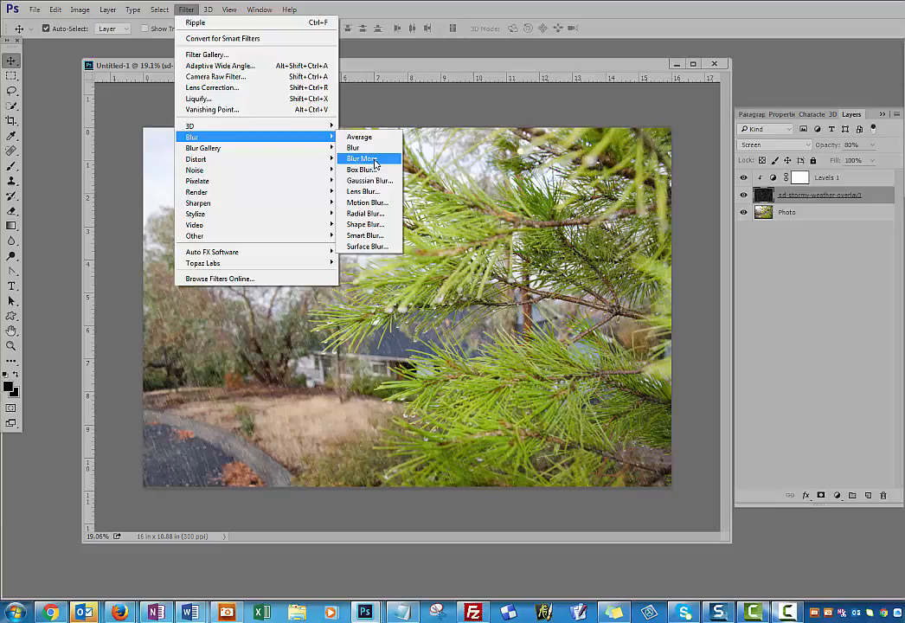
left_click(374, 160)
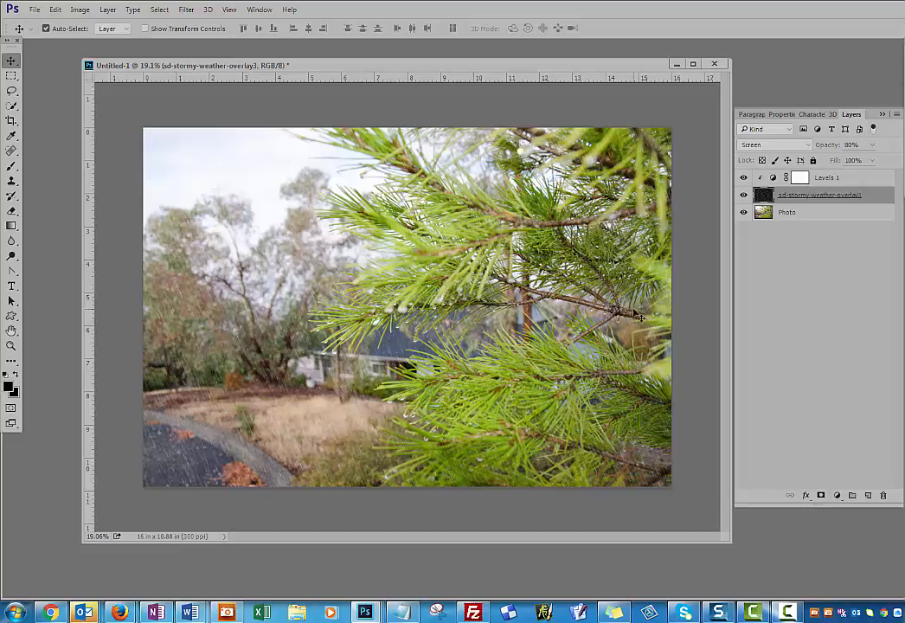
scroll(673, 313, "down", 3)
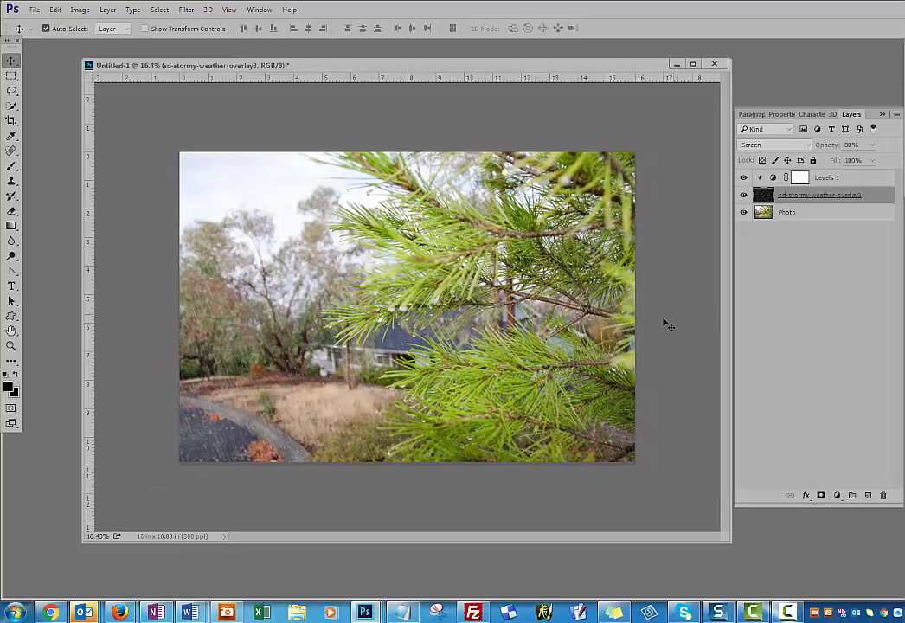
scroll(671, 323, "up", 2)
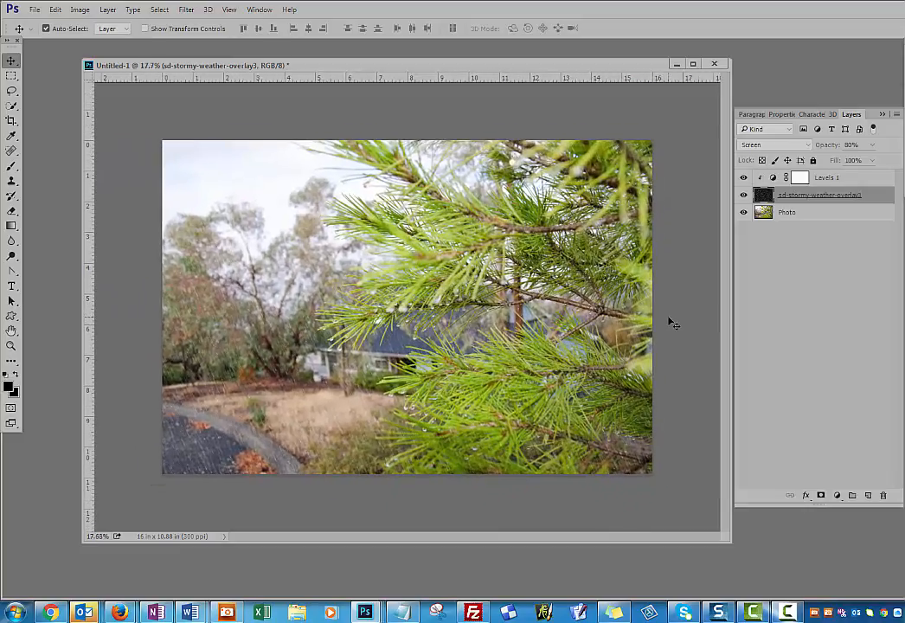